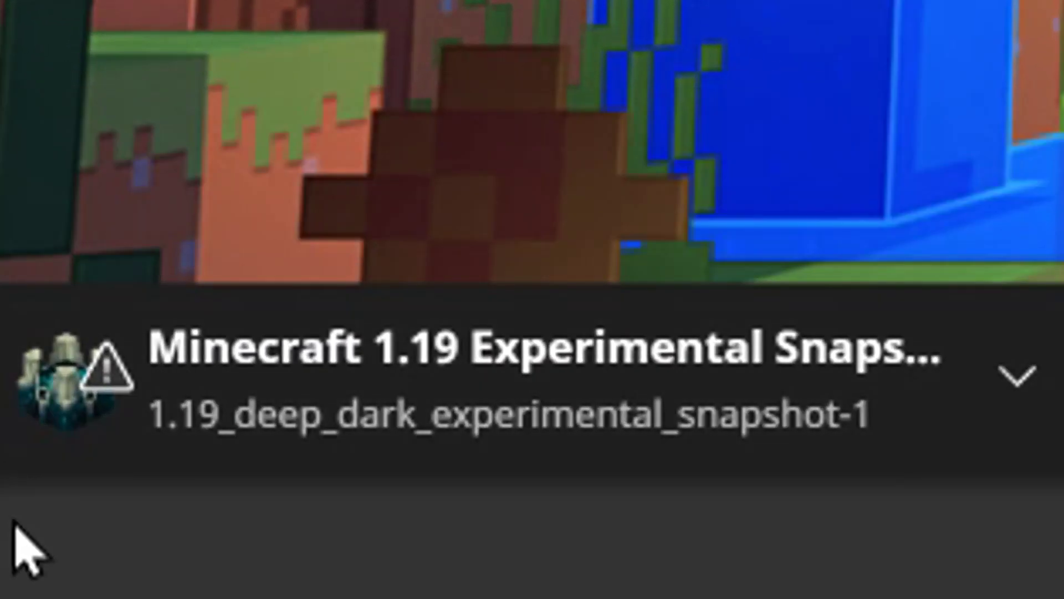
Look through the launcher's list of installations on the Play page to compare their icons and versions.
{"action": "mouse_move", "coordinate": [64, 405]}
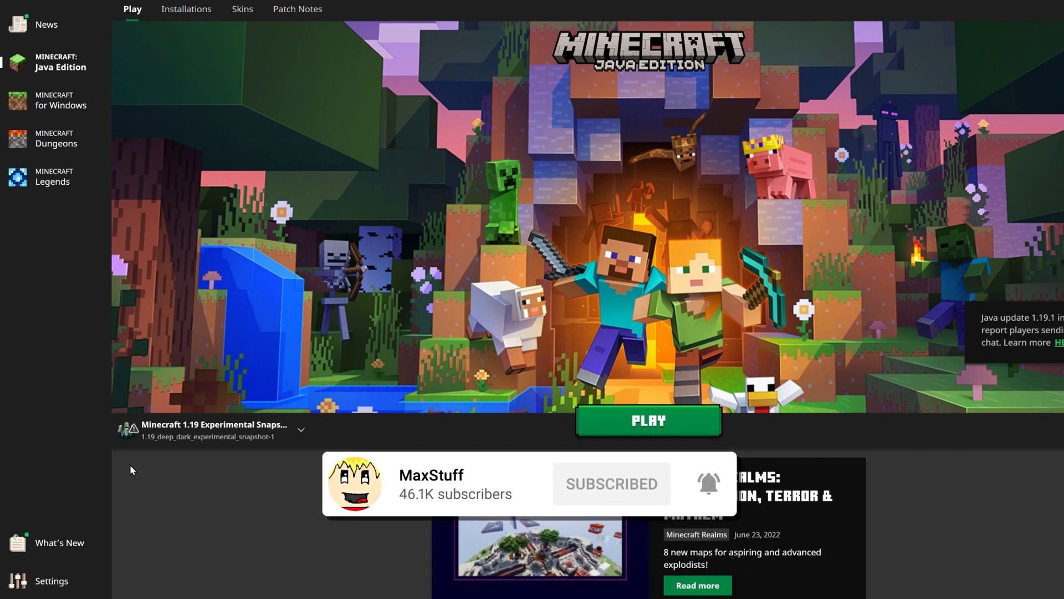
{"action": "left_click", "coordinate": [215, 431]}
{"action": "scroll", "coordinate": [229, 324], "scroll_direction": "up", "scroll_amount": 1}
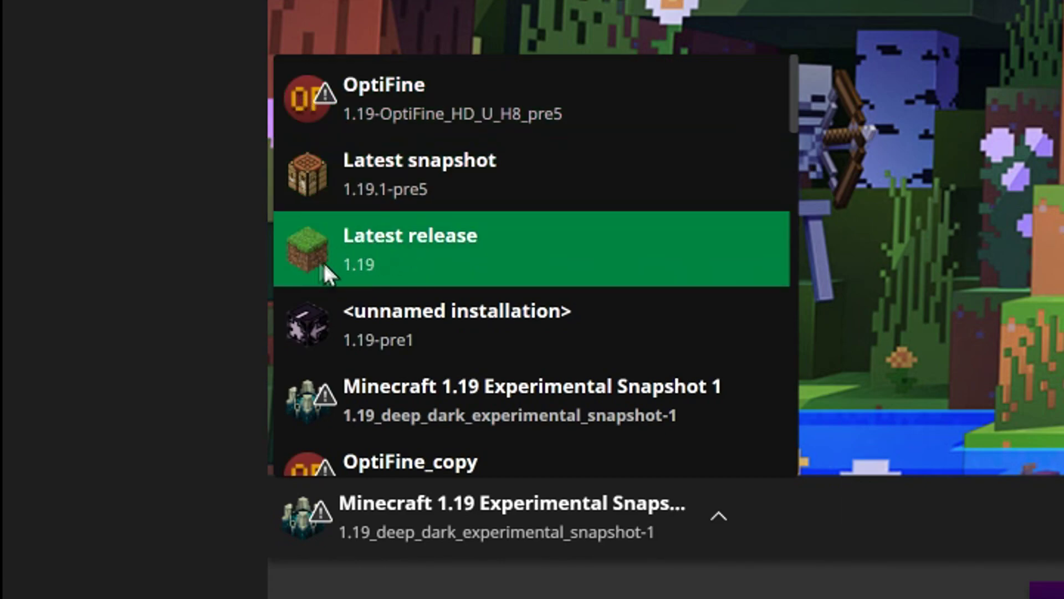
{"action": "scroll", "coordinate": [365, 257], "scroll_direction": "down", "scroll_amount": 6}
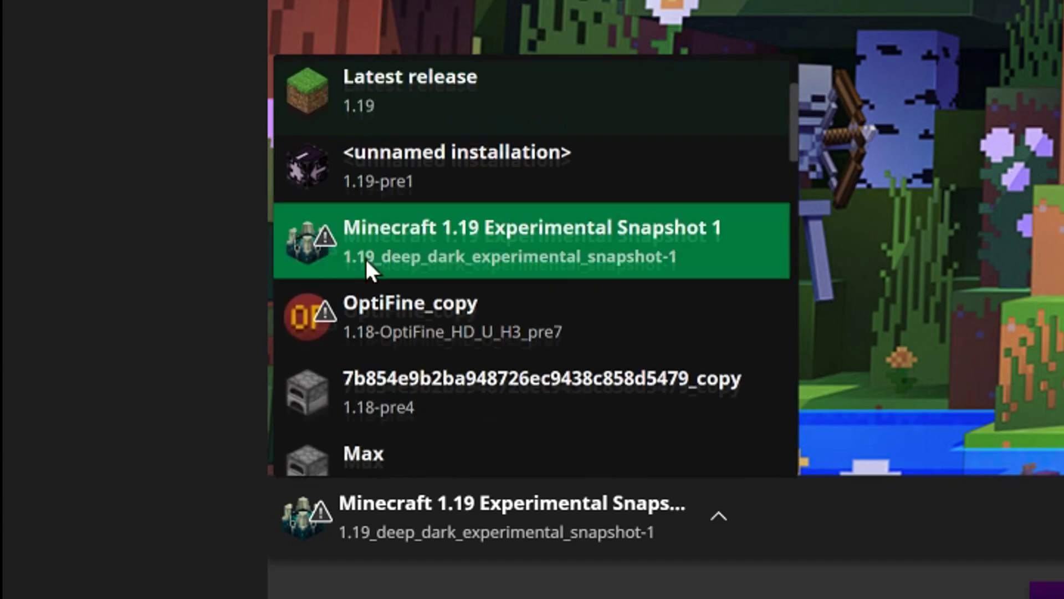
{"action": "scroll", "coordinate": [367, 260], "scroll_direction": "up", "scroll_amount": 2}
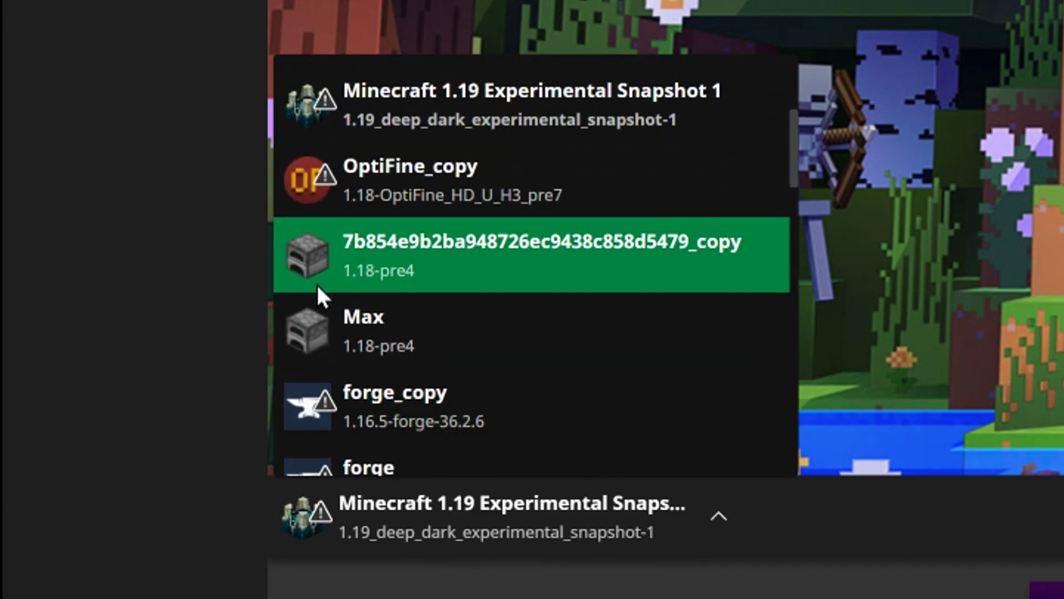
{"action": "scroll", "coordinate": [320, 275], "scroll_direction": "up", "scroll_amount": 2}
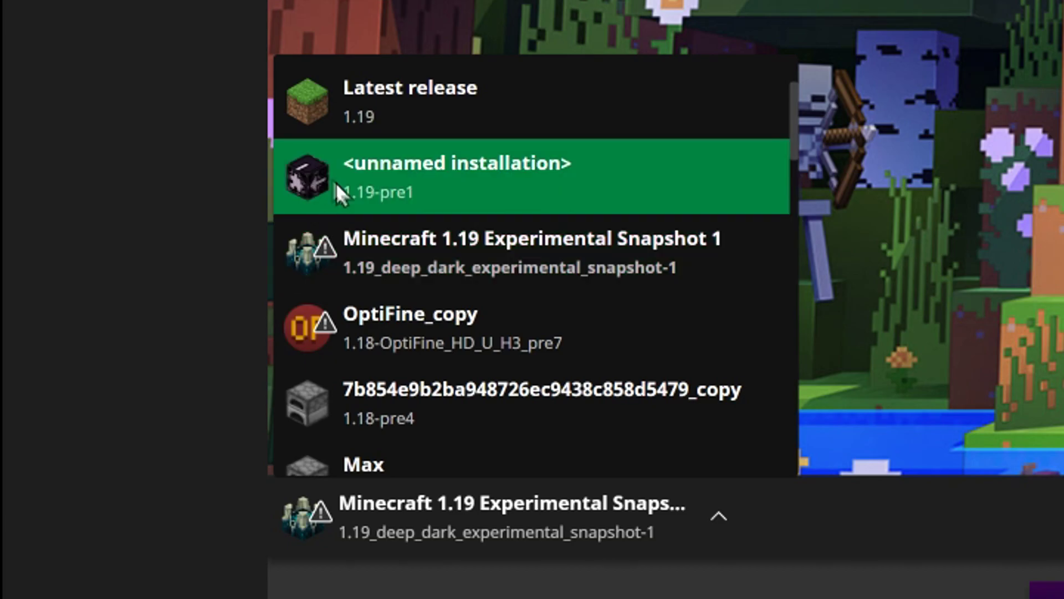
{"action": "scroll", "coordinate": [335, 181], "scroll_direction": "up", "scroll_amount": 2}
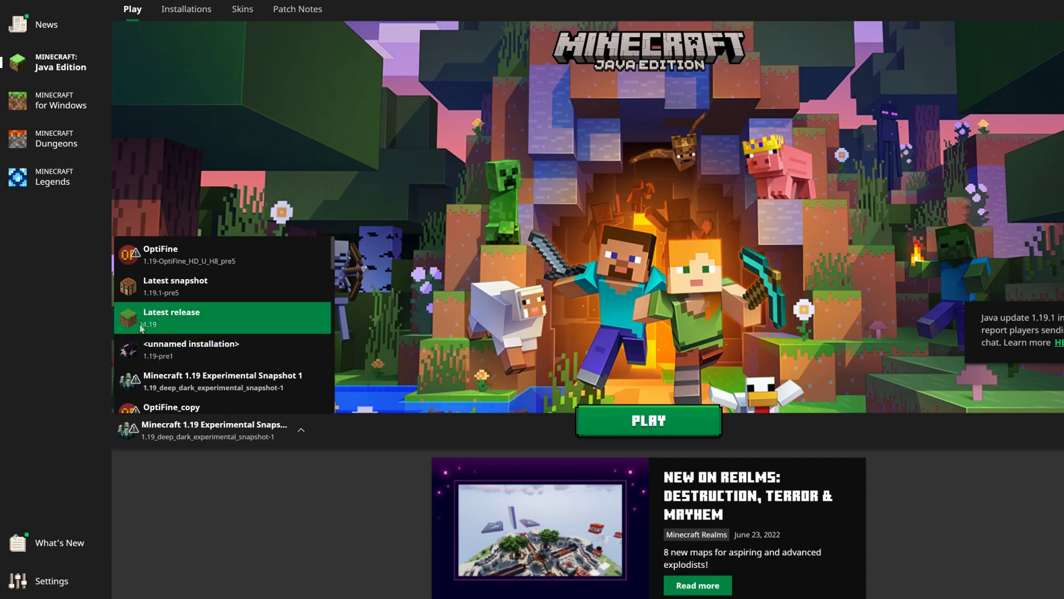
{"action": "scroll", "coordinate": [155, 310], "scroll_direction": "down", "scroll_amount": 5}
{"action": "key", "text": "Escape"}
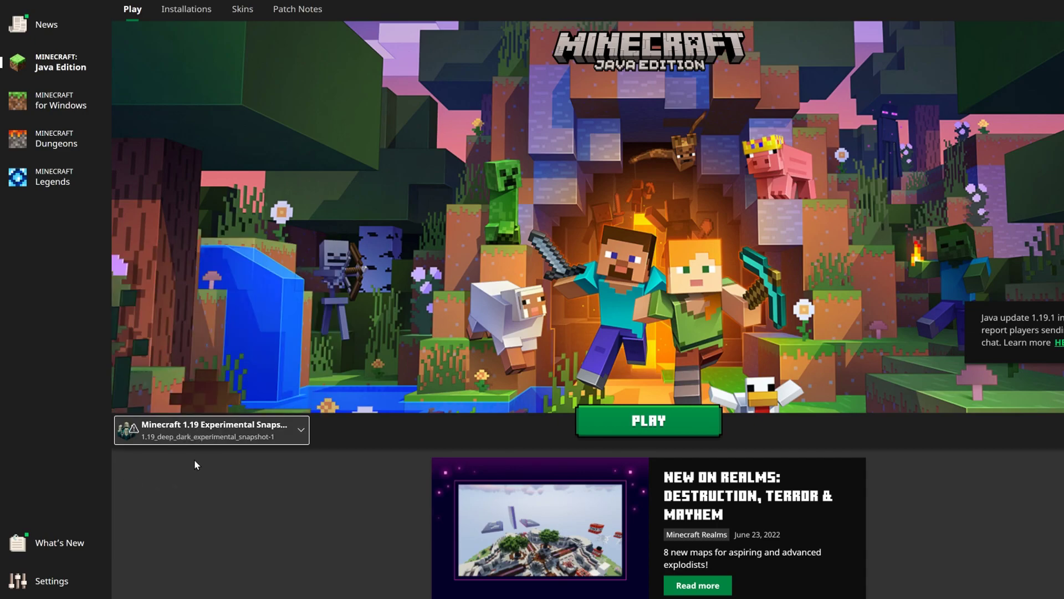
Open the 1.18-pre4 installation listed just above forge_copy for editing and bring up its icon choices.
{"action": "left_click", "coordinate": [189, 15]}
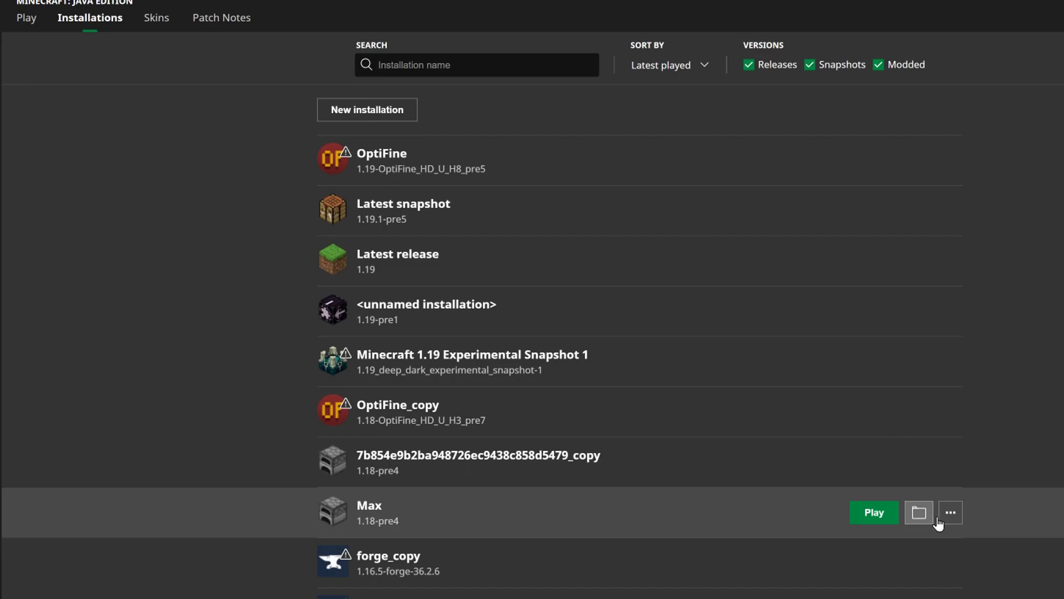
{"action": "left_click", "coordinate": [950, 523]}
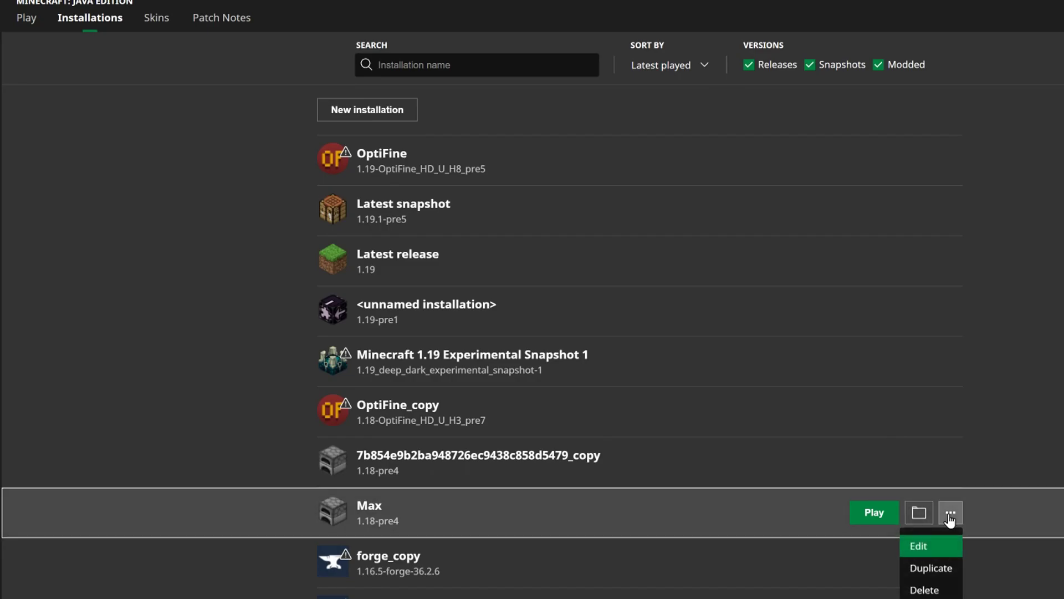
{"action": "left_click", "coordinate": [919, 547]}
{"action": "left_click", "coordinate": [561, 66]}
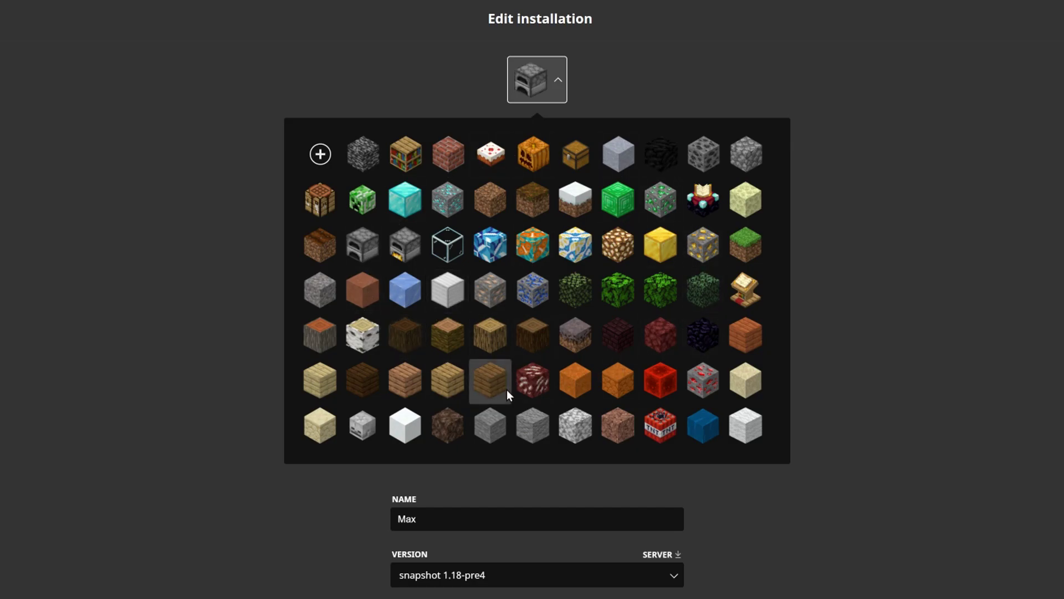
{"action": "scroll", "coordinate": [554, 410], "scroll_direction": "down", "scroll_amount": 1}
{"action": "scroll", "coordinate": [617, 373], "scroll_direction": "up", "scroll_amount": 1}
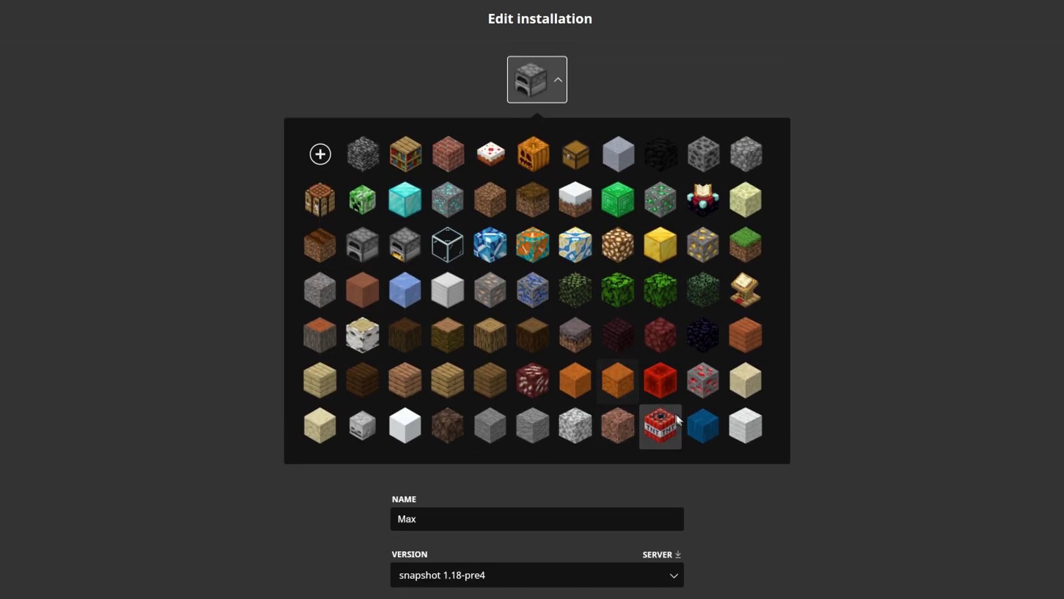
Try the lit furnace, nether brick and enchanting table icons on the installation.
{"action": "left_click", "coordinate": [411, 255]}
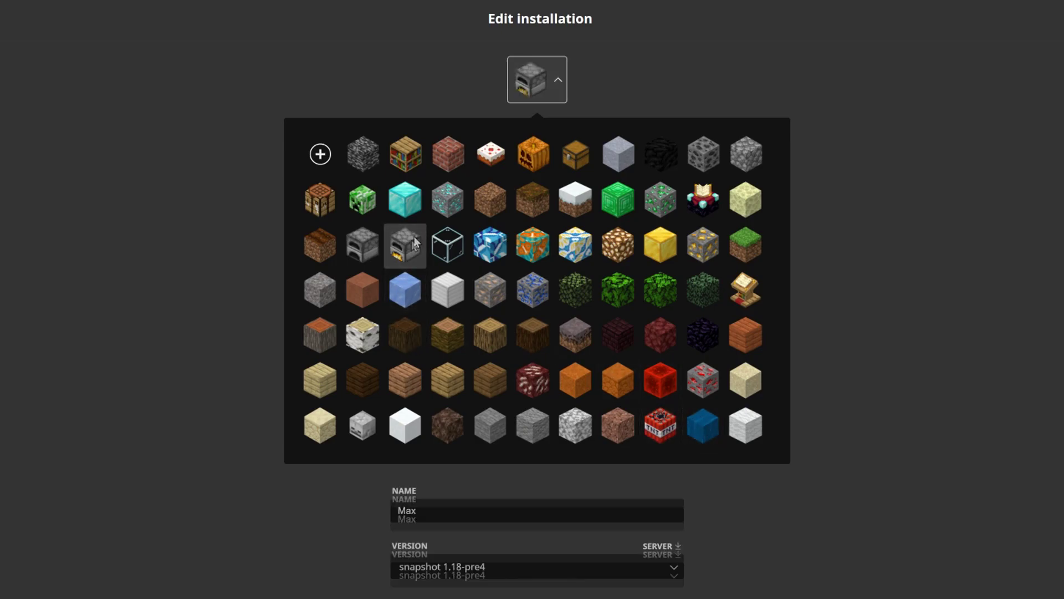
{"action": "left_click", "coordinate": [555, 94]}
{"action": "left_click", "coordinate": [623, 331]}
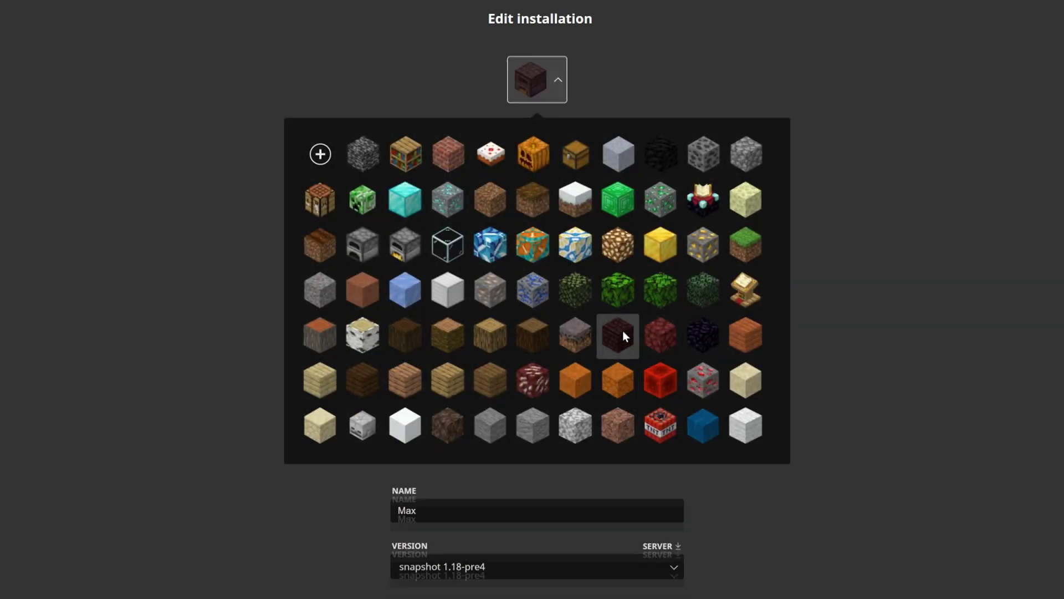
{"action": "left_click", "coordinate": [555, 99]}
{"action": "left_click", "coordinate": [703, 199]}
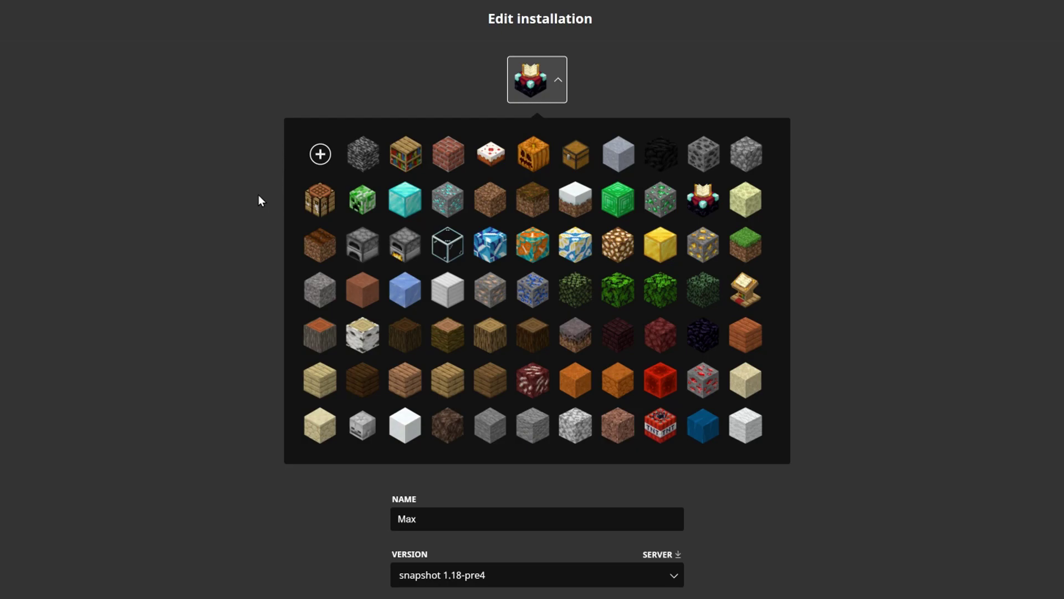
Switch to the browser's Google image results and save the Minecraft Wiki beacon image to Downloads as Beacon_JE6_BE2.png.
{"action": "key", "text": "alt+Tab"}
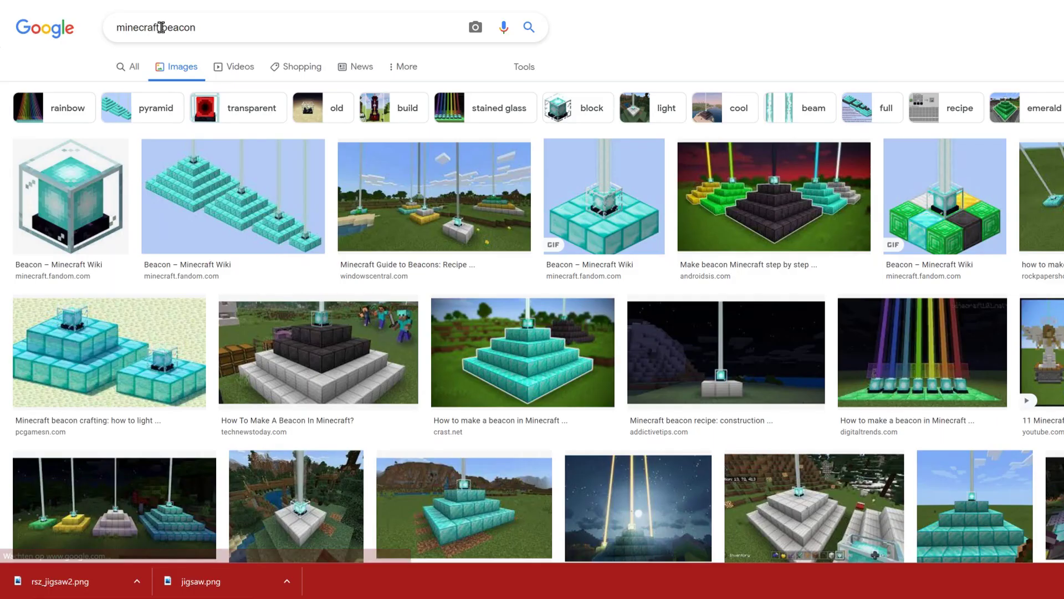
{"action": "left_click", "coordinate": [77, 223]}
{"action": "right_click", "coordinate": [949, 154]}
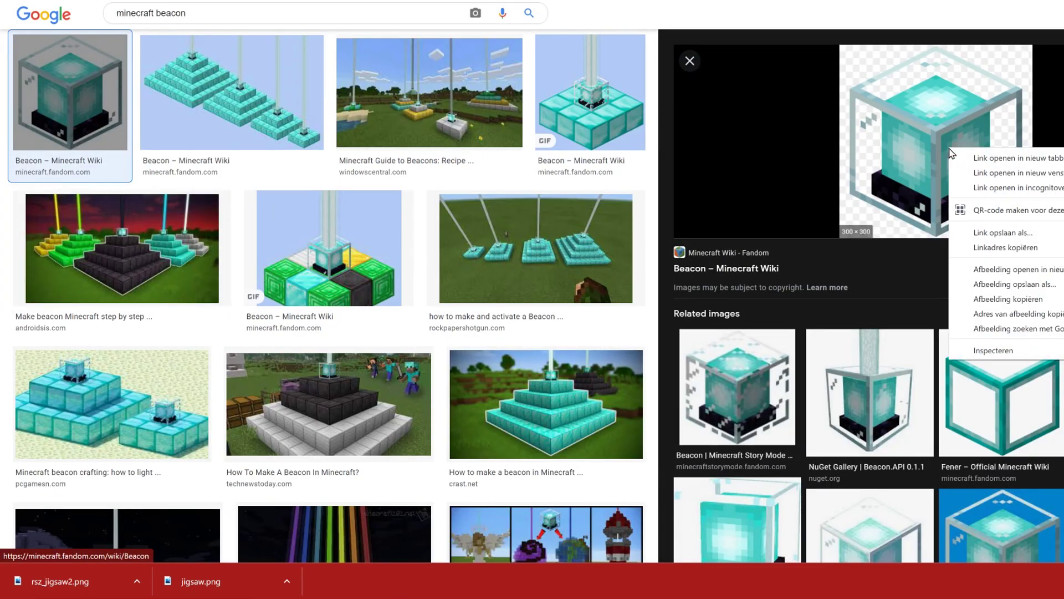
{"action": "left_click", "coordinate": [1004, 284]}
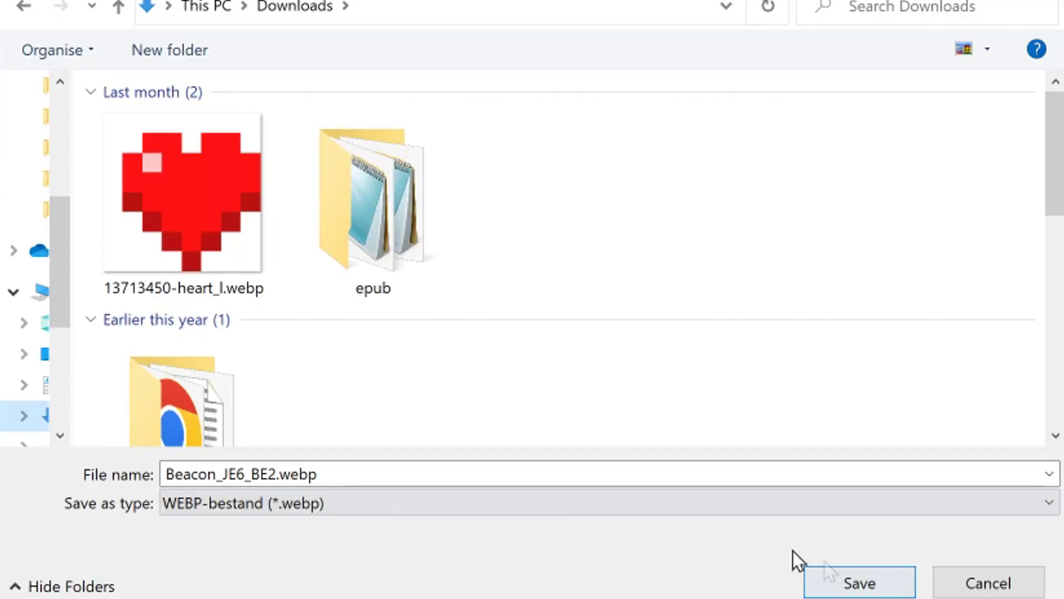
{"action": "left_click", "coordinate": [314, 480]}
{"action": "left_click", "coordinate": [333, 475]}
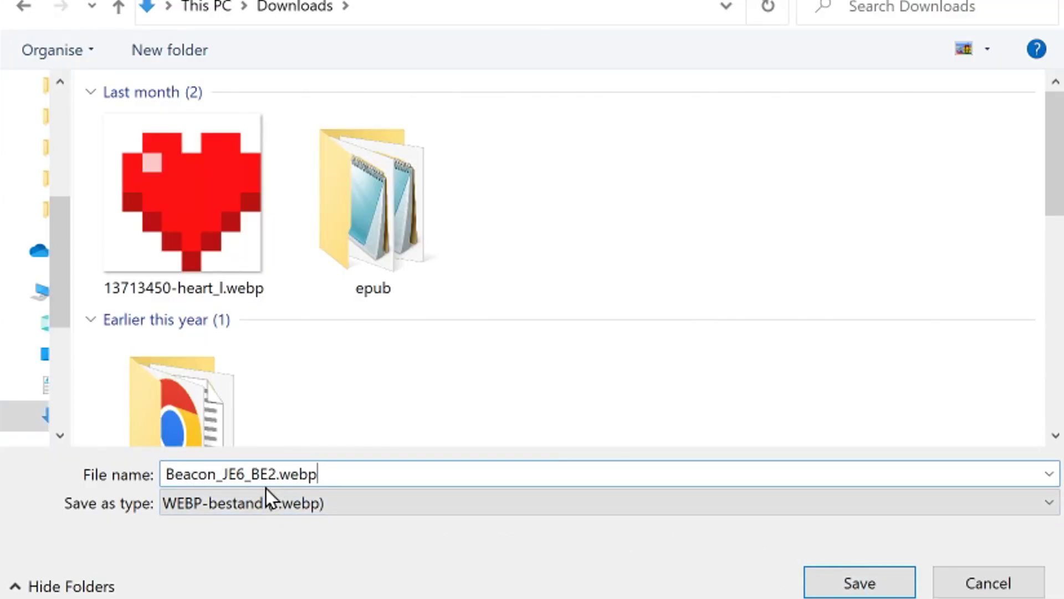
{"action": "left_click_drag", "start_coordinate": [281, 475], "coordinate": [351, 475]}
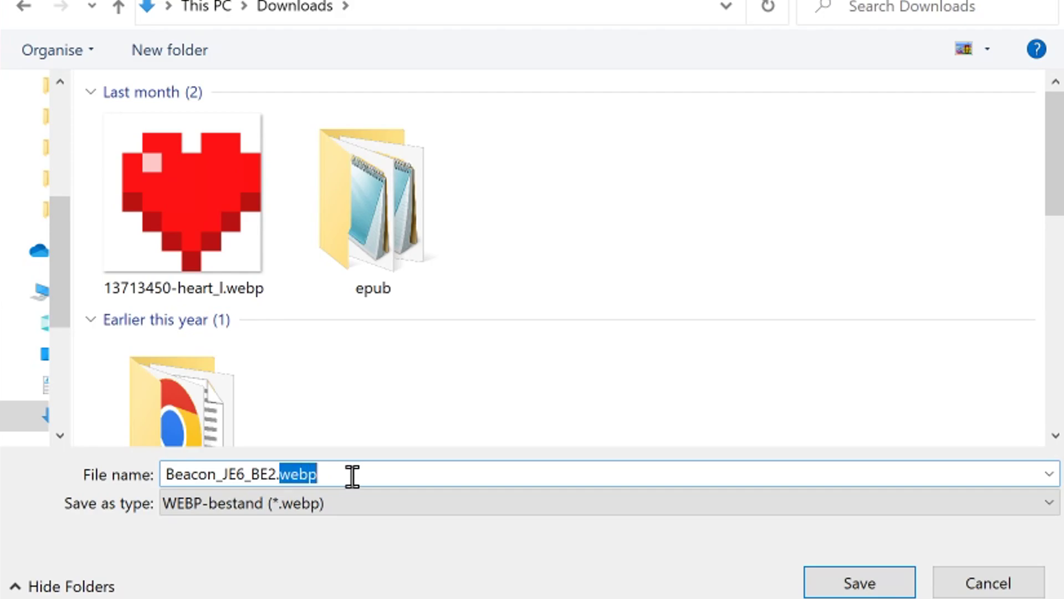
{"action": "type", "text": "png"}
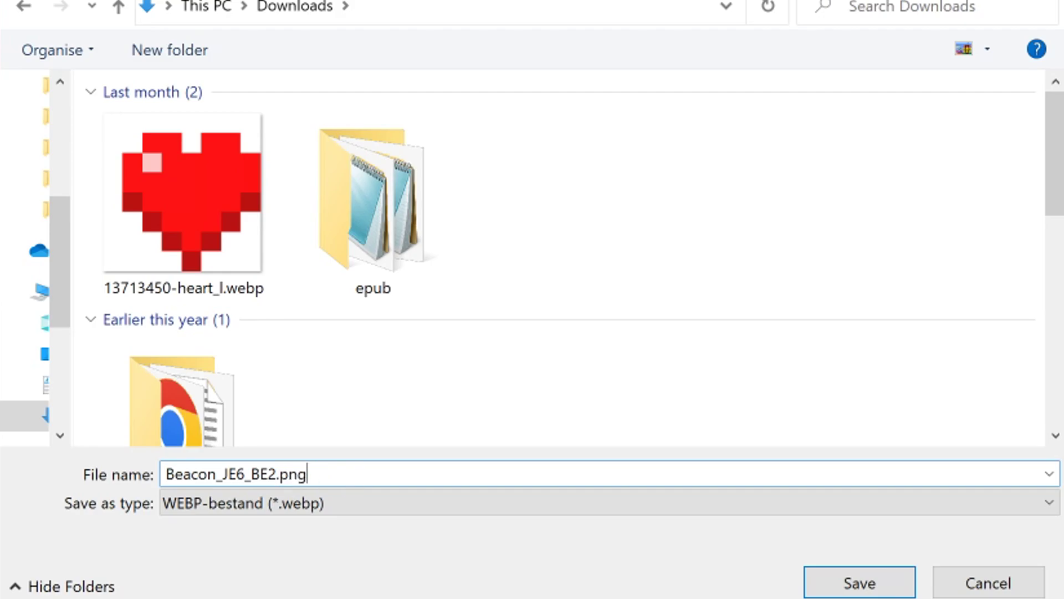
{"action": "key", "text": "Return"}
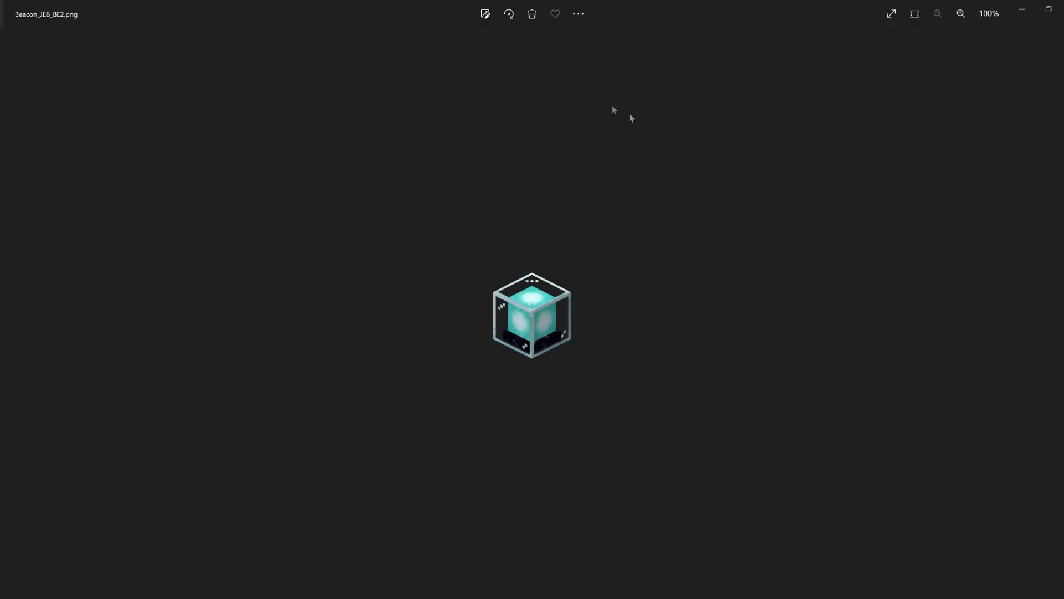
Inspect the downloaded Beacon_JE6_BE2.png closely in the image viewer.
{"action": "scroll", "coordinate": [511, 301], "scroll_direction": "up", "scroll_amount": 5}
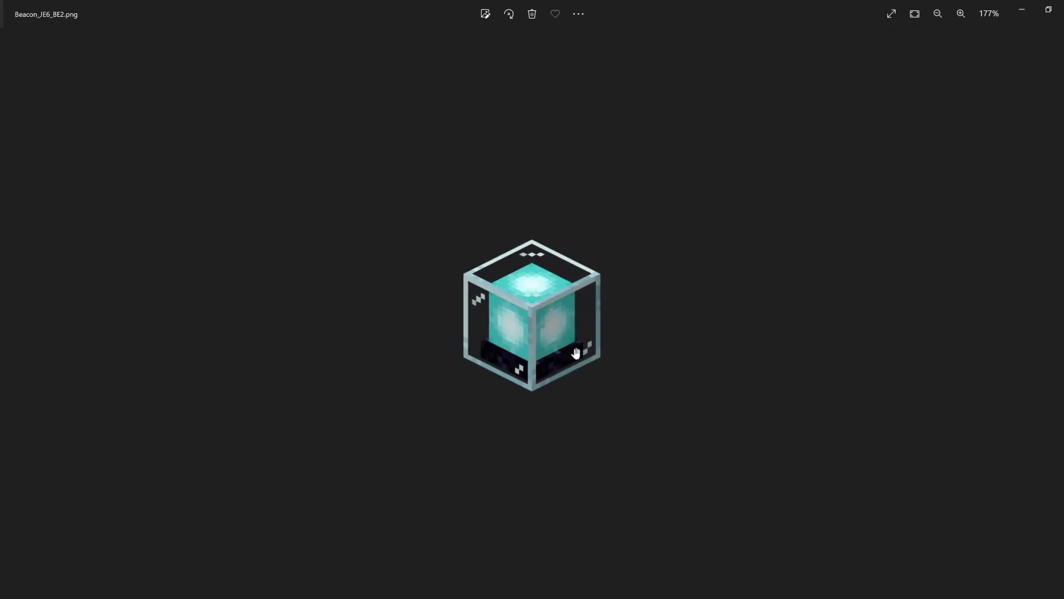
{"action": "scroll", "coordinate": [582, 331], "scroll_direction": "up", "scroll_amount": 2}
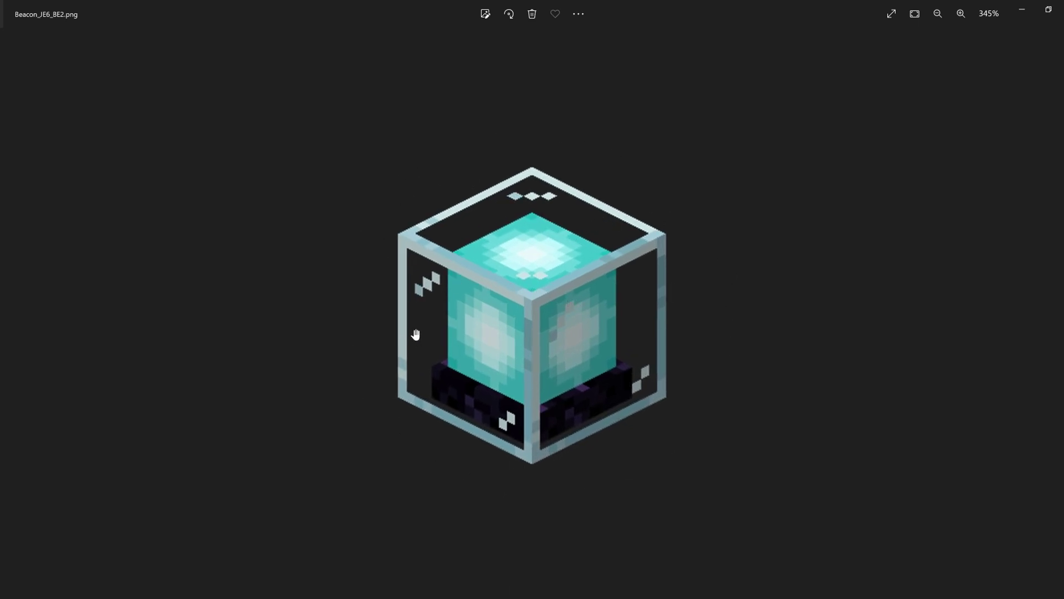
{"action": "scroll", "coordinate": [451, 358], "scroll_direction": "up", "scroll_amount": 3}
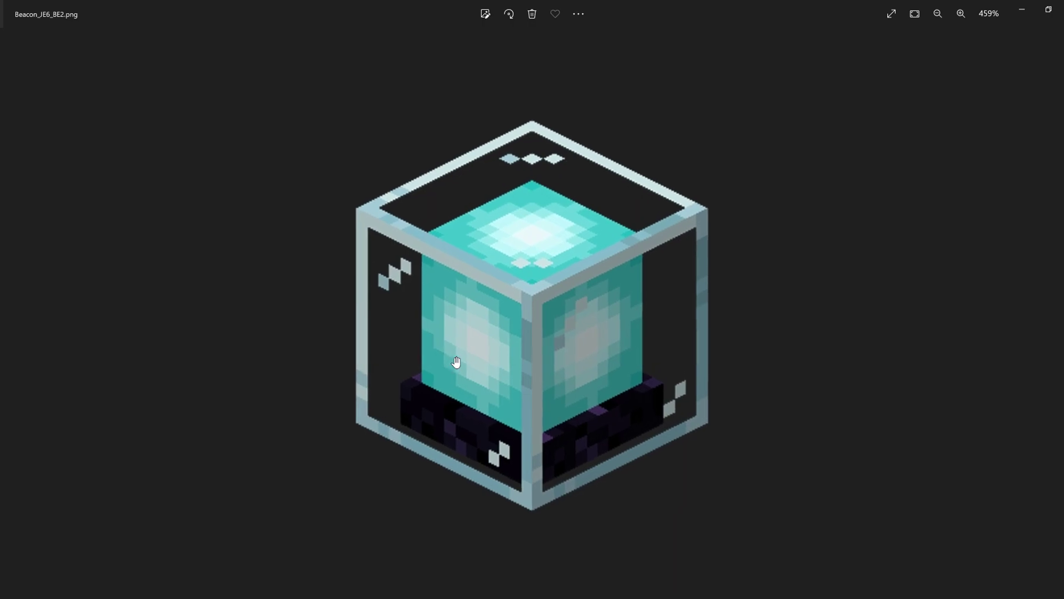
{"action": "scroll", "coordinate": [485, 471], "scroll_direction": "down", "scroll_amount": 13}
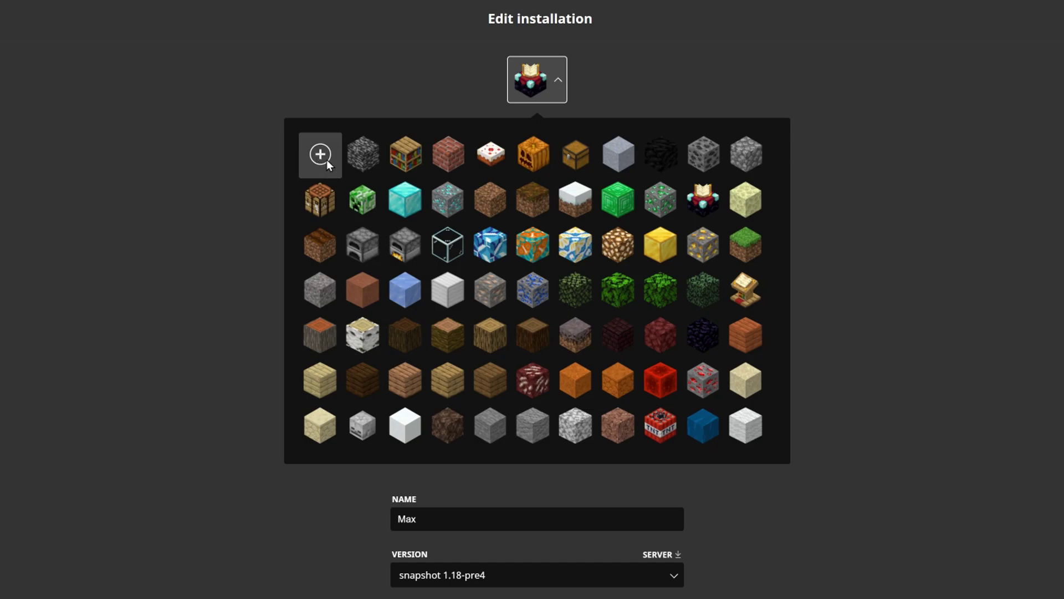
Try to load Beacon_JE6_BE2.png from Downloads as the installation's custom icon.
{"action": "left_click", "coordinate": [320, 155]}
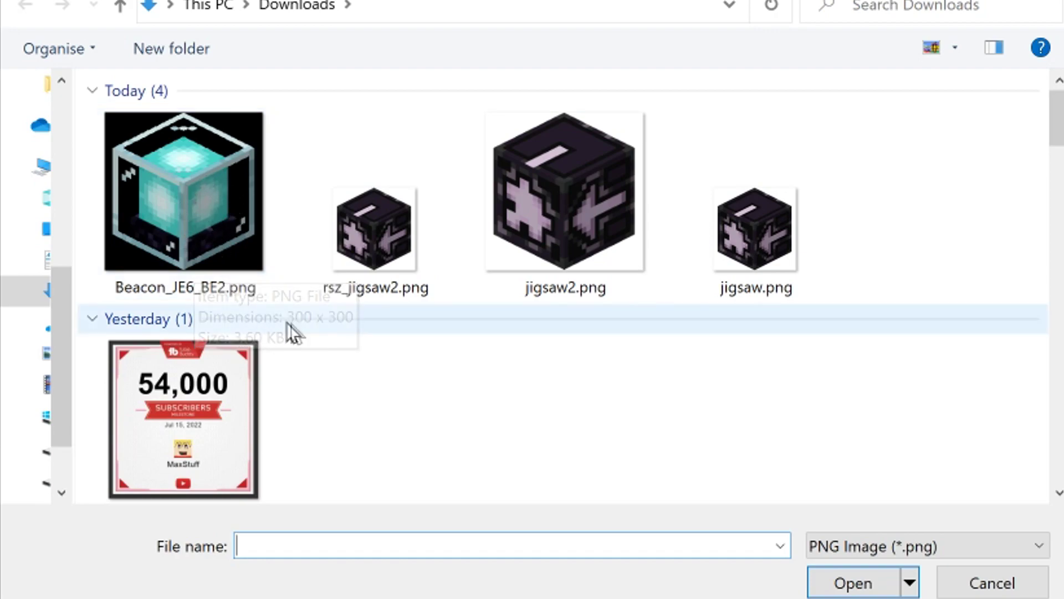
{"action": "double_click", "coordinate": [206, 195]}
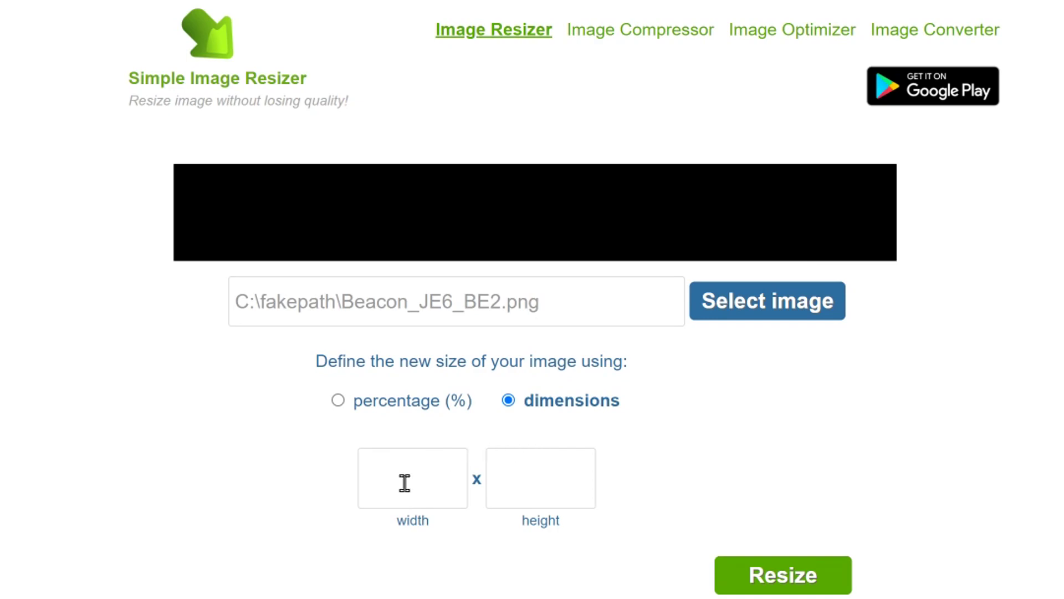
In Simple Image Resizer, resize the beacon image to 128 x 128 and save it to Downloads as Beacon_JE6_BE2_128x128.png.
{"action": "left_click", "coordinate": [405, 482]}
{"action": "type", "text": "128"}
{"action": "left_click", "coordinate": [510, 458]}
{"action": "type", "text": "128"}
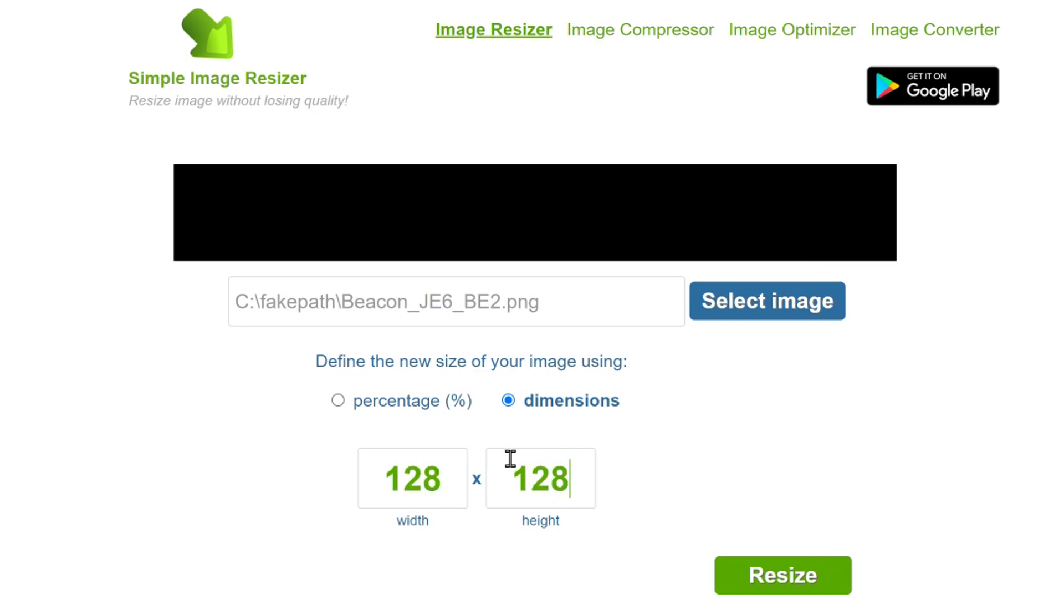
{"action": "left_click", "coordinate": [780, 575]}
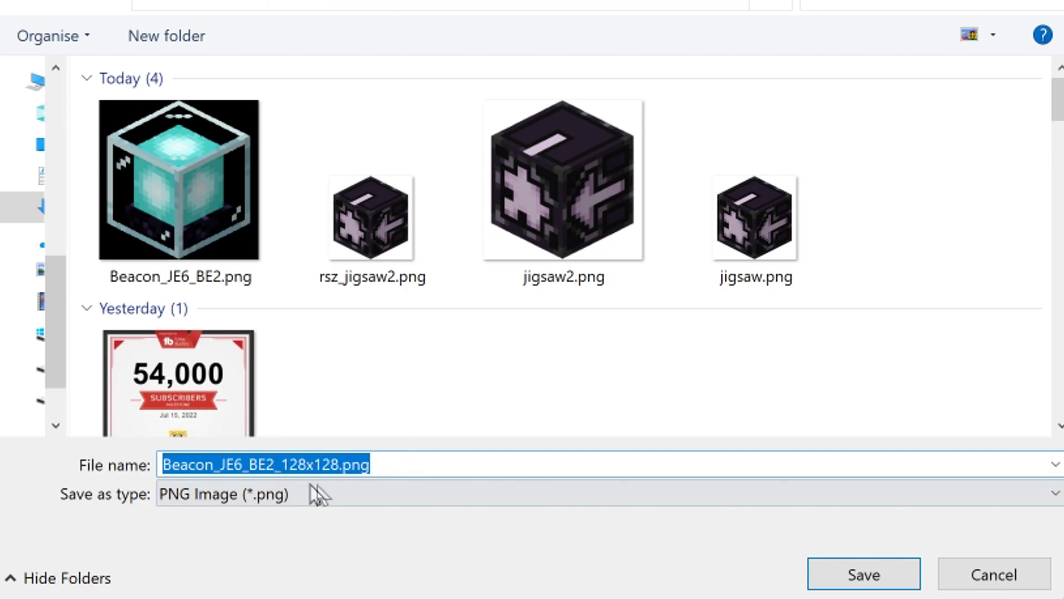
{"action": "left_click", "coordinate": [830, 581]}
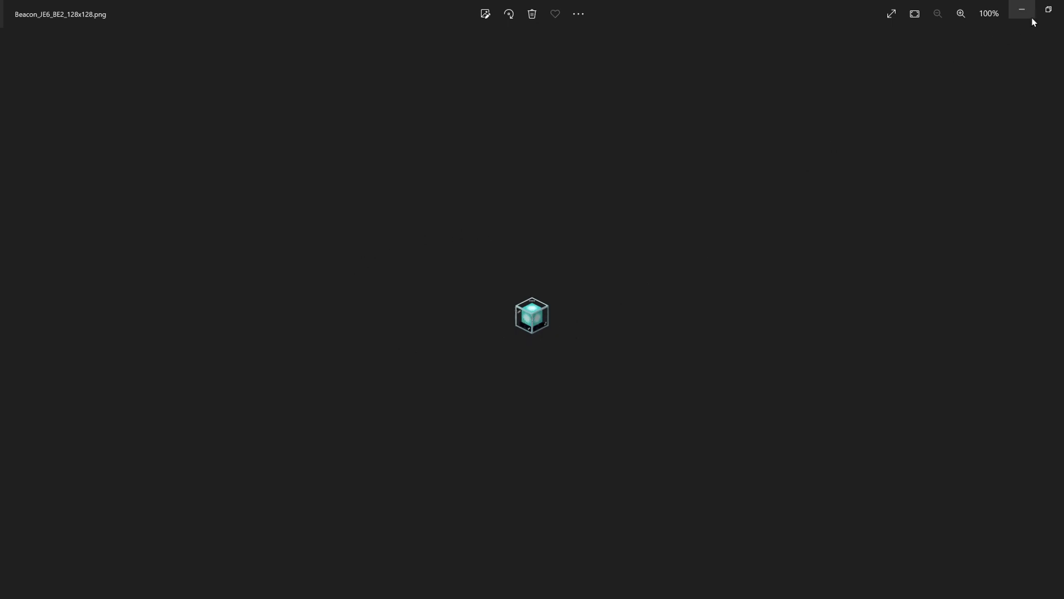
Close the image viewer and check the file properties of Beacon_JE6_BE2_128x128.png in File Explorer.
{"action": "left_click", "coordinate": [1056, 10]}
{"action": "left_click", "coordinate": [364, 119]}
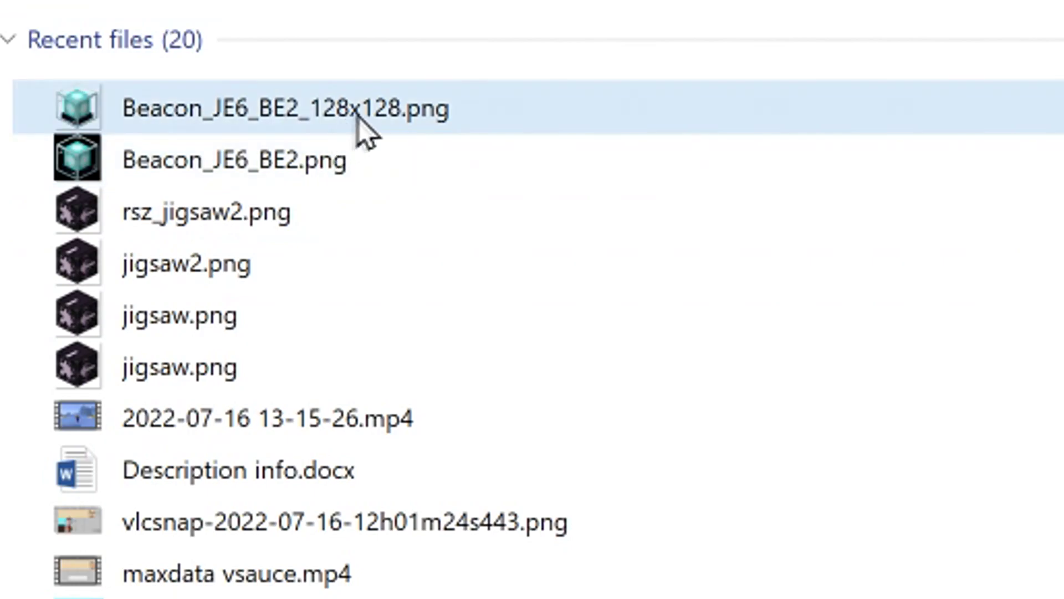
{"action": "right_click", "coordinate": [323, 107]}
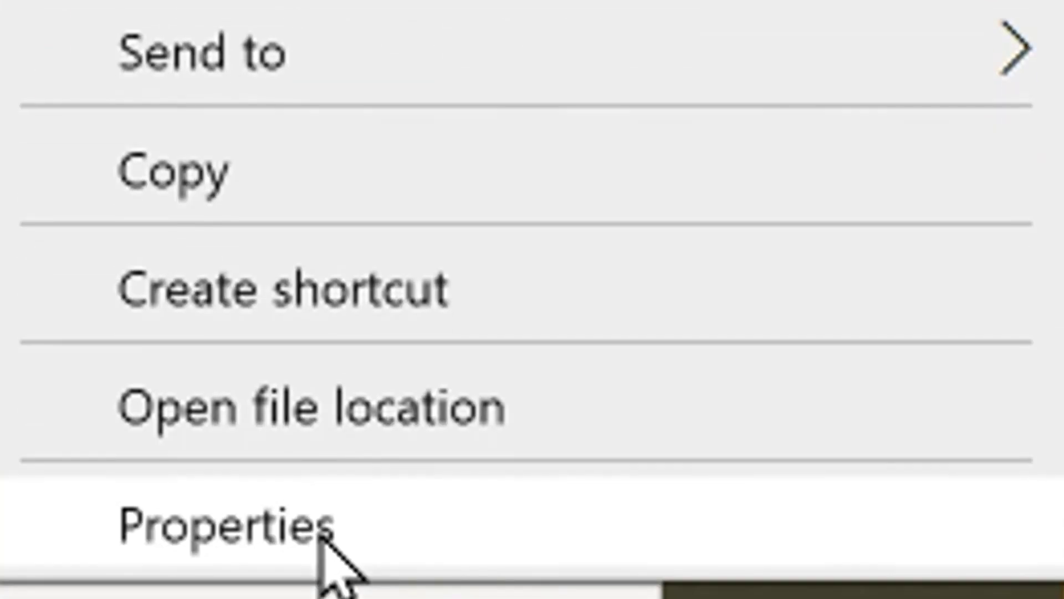
{"action": "left_click", "coordinate": [324, 532]}
{"action": "left_click", "coordinate": [410, 132]}
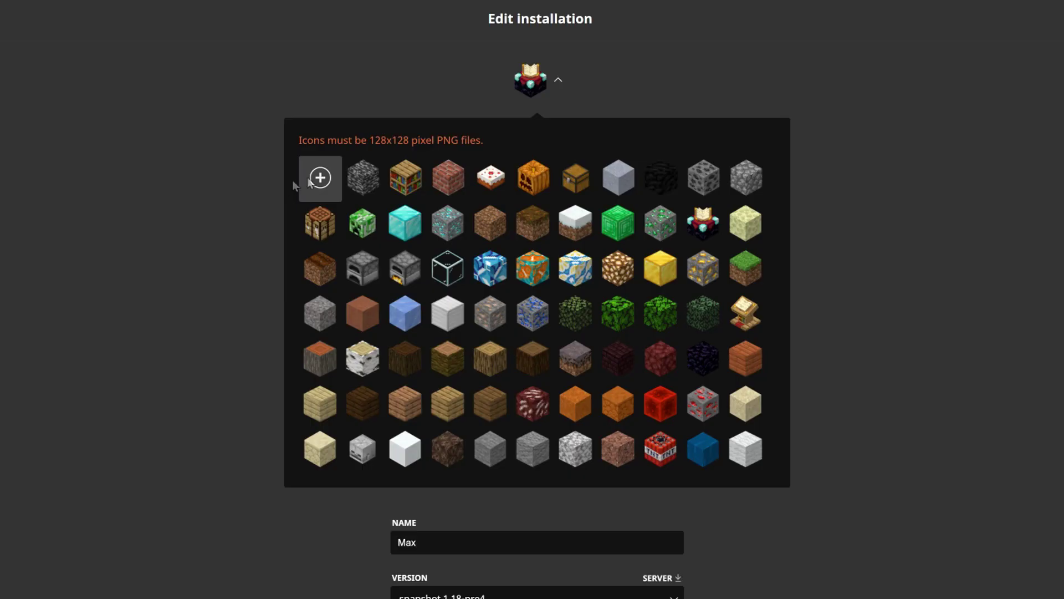
Set Beacon_JE6_BE2_128x128.png from Downloads as the installation's custom icon in the Minecraft Launcher.
{"action": "left_click", "coordinate": [320, 153]}
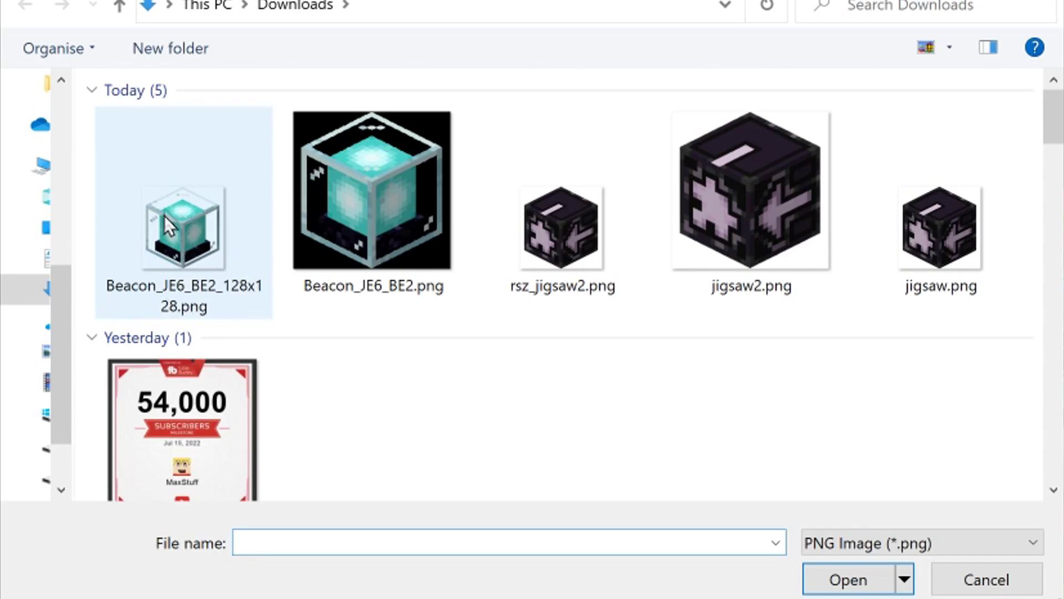
{"action": "left_click", "coordinate": [176, 239]}
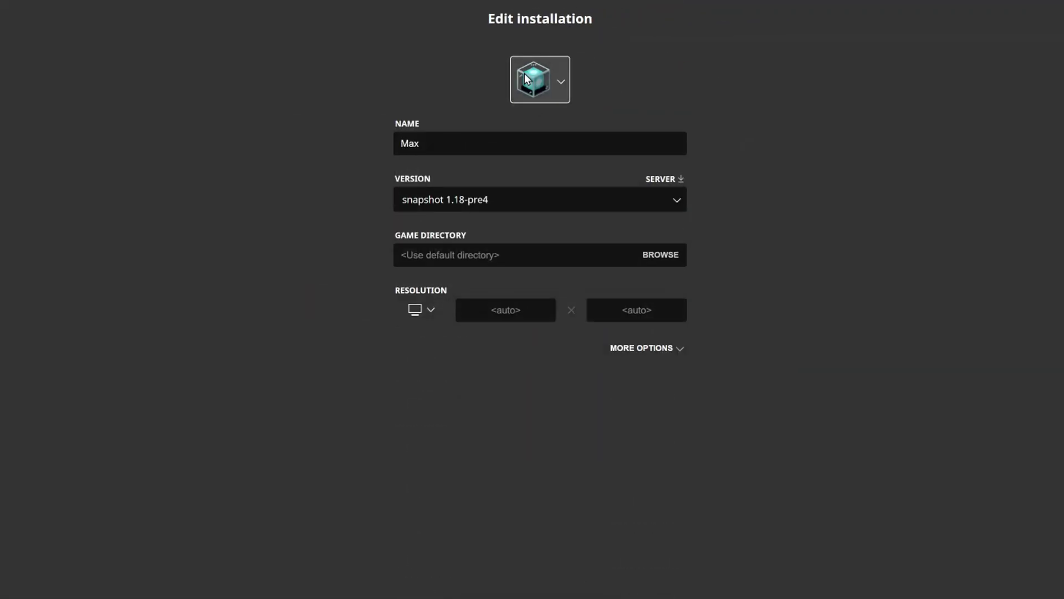
Check the available installation icons without changing the custom beacon icon, and save the edited installation.
{"action": "left_click", "coordinate": [558, 79]}
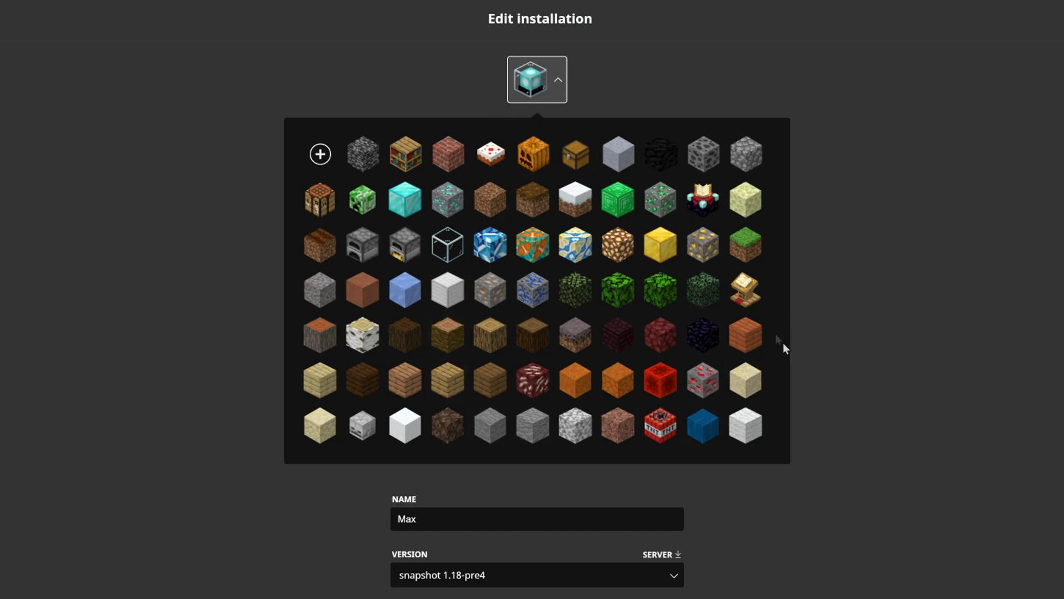
{"action": "left_click", "coordinate": [560, 81]}
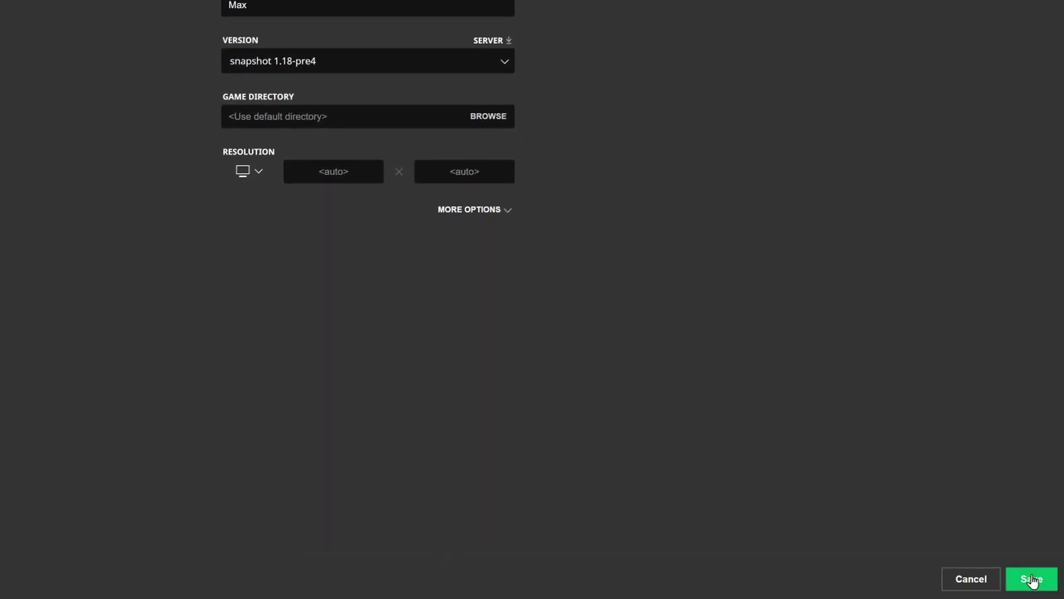
{"action": "left_click", "coordinate": [1032, 580]}
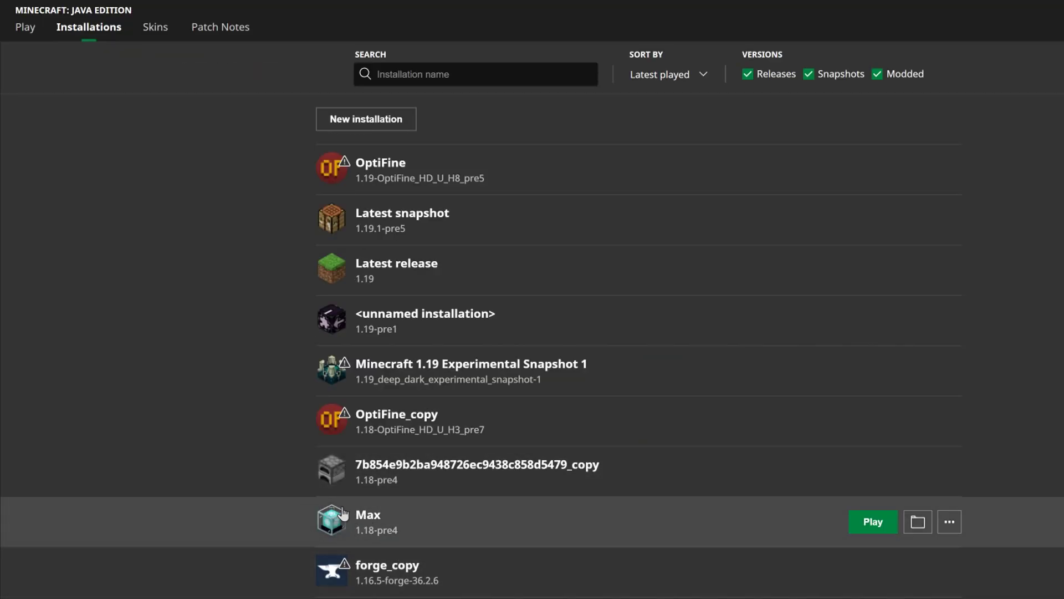
Select the 1.18-pre4 installation with the beacon icon as the version to launch on the Java Edition Play page.
{"action": "left_click", "coordinate": [25, 27]}
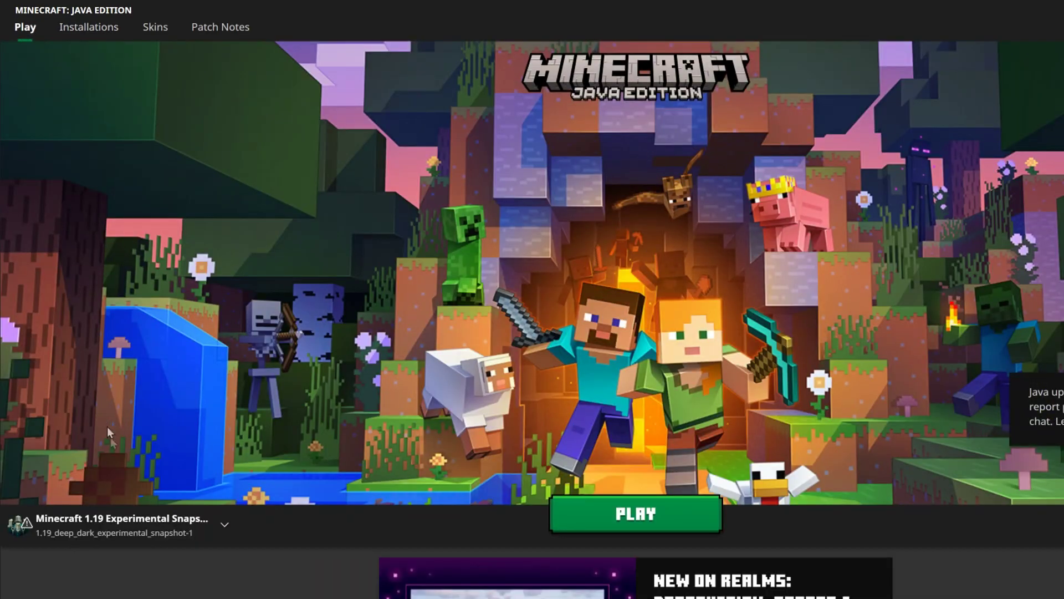
{"action": "left_click", "coordinate": [175, 525]}
{"action": "scroll", "coordinate": [112, 441], "scroll_direction": "down", "scroll_amount": 3}
{"action": "left_click", "coordinate": [72, 389]}
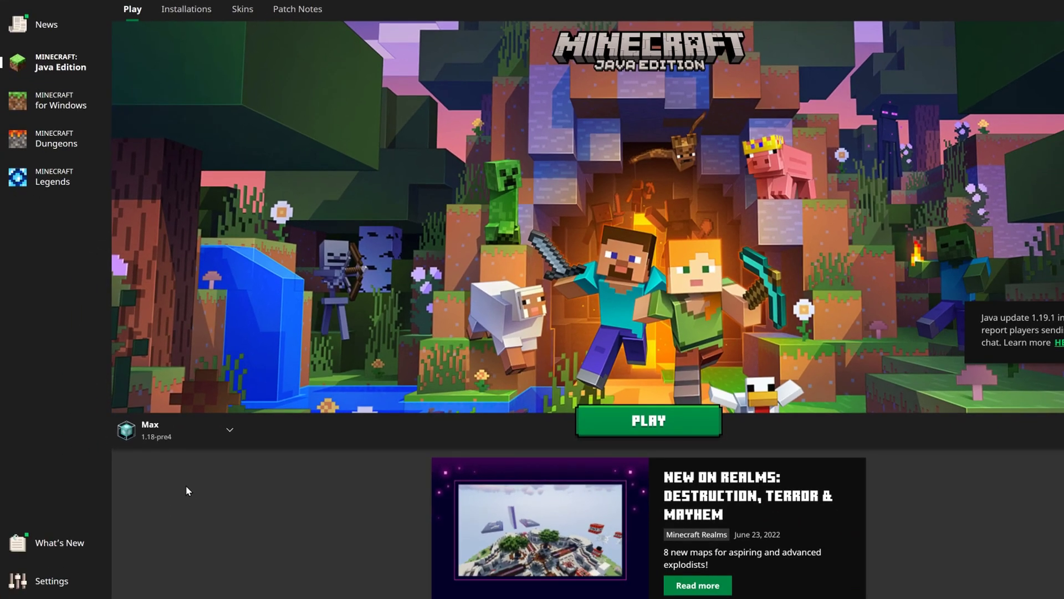
{"action": "left_click", "coordinate": [228, 424]}
{"action": "scroll", "coordinate": [207, 336], "scroll_direction": "up", "scroll_amount": 3}
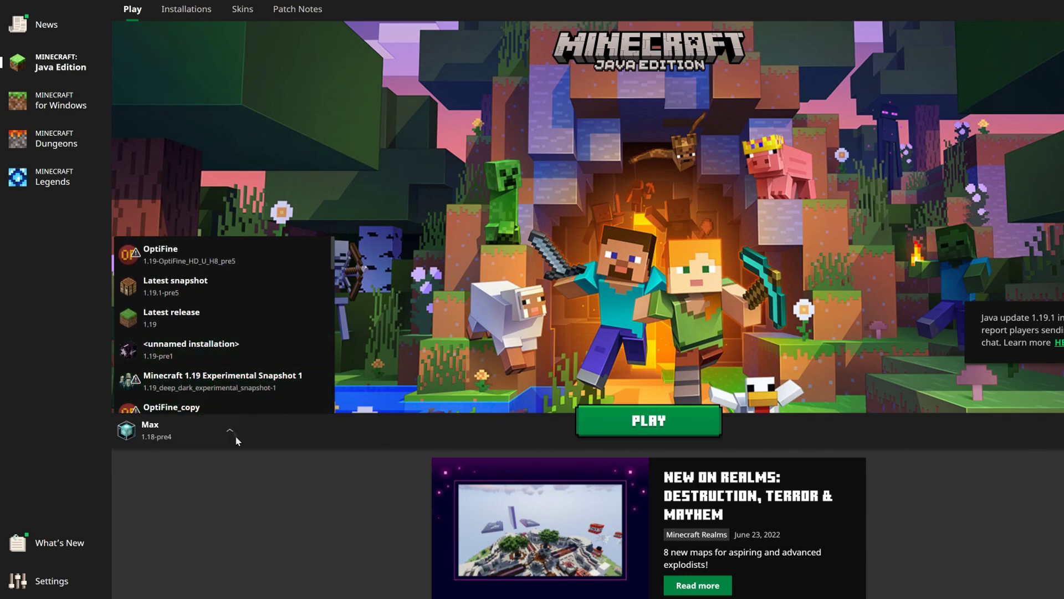
{"action": "left_click", "coordinate": [267, 443]}
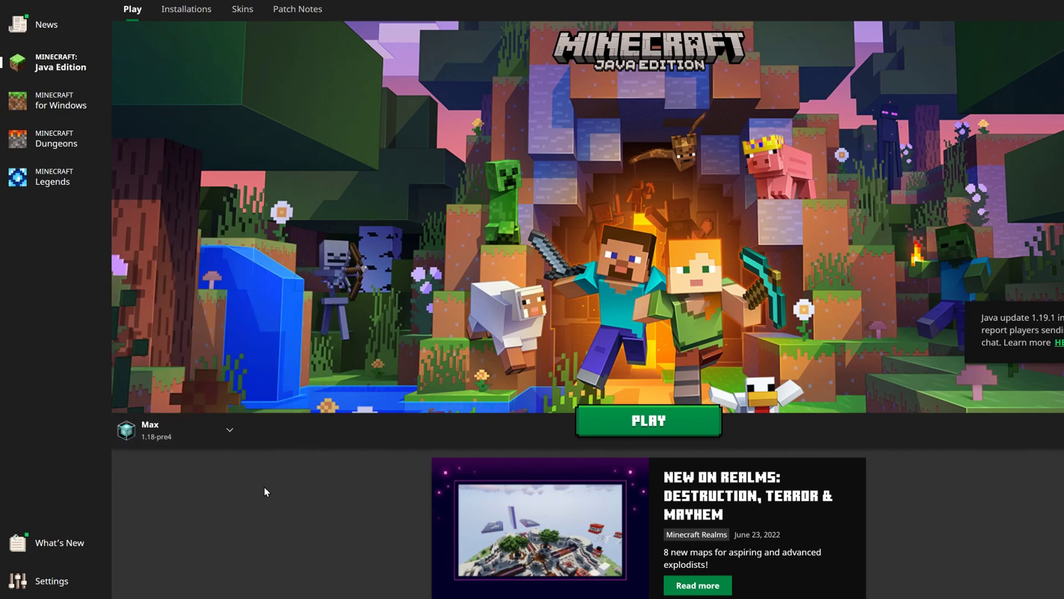